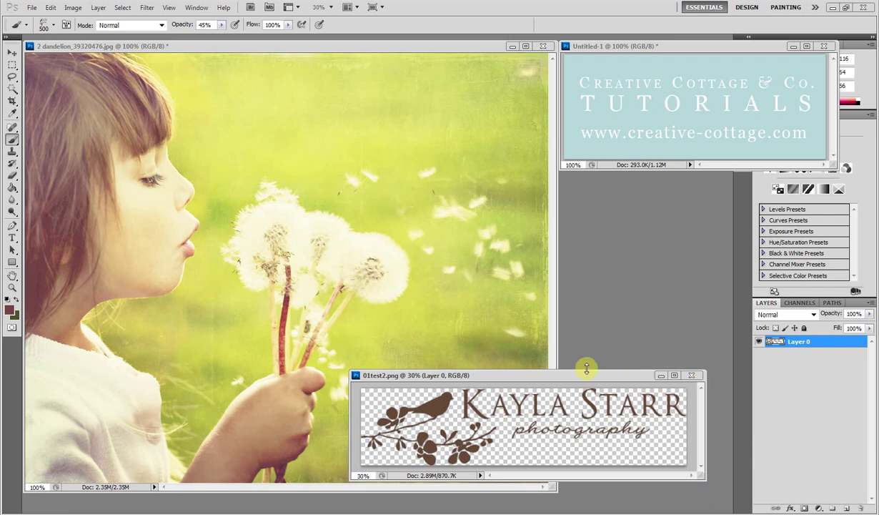
# Move the 01test2.png logo window up over the top of the dandelion photo
pyautogui.moveTo(589, 377); pyautogui.dragTo(442, 106)
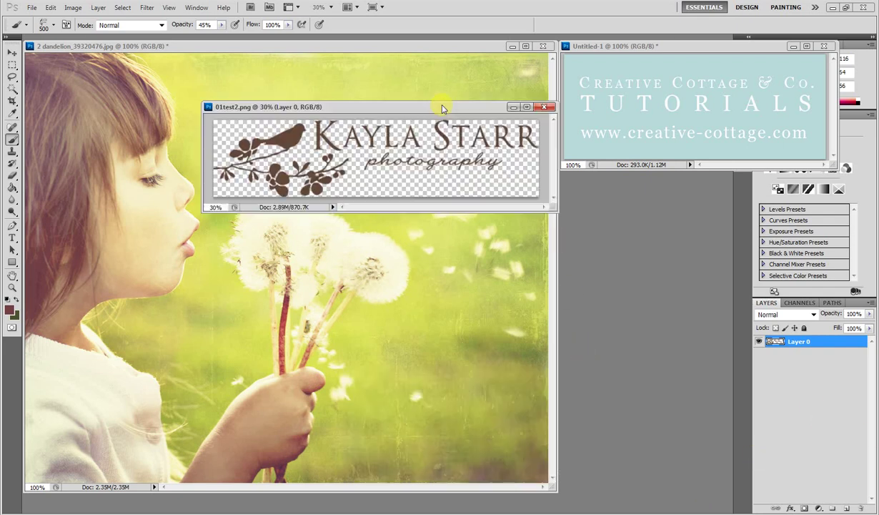
pyautogui.moveTo(396, 169); pyautogui.dragTo(357, 177)
# Select the entire 01test2.png logo canvas and define it as a brush preset named 'Watermark'
pyautogui.click(11, 53)
pyautogui.click(123, 7)
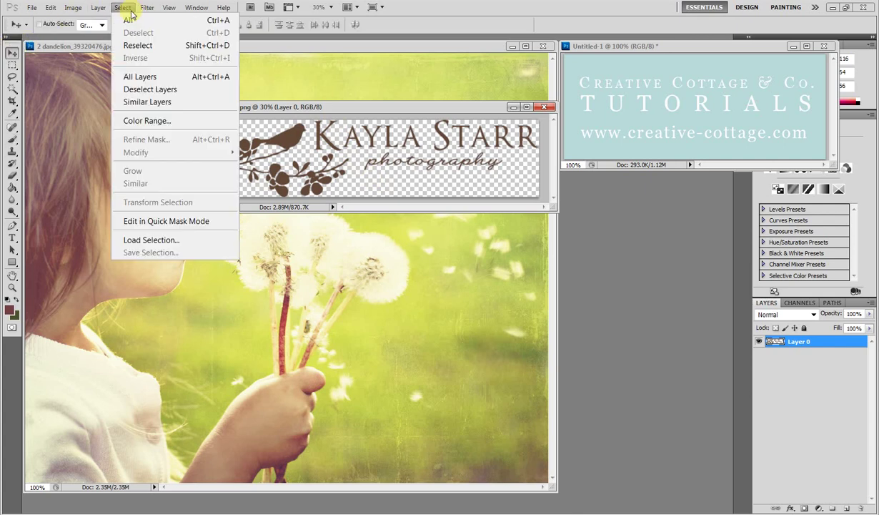
pyautogui.click(136, 21)
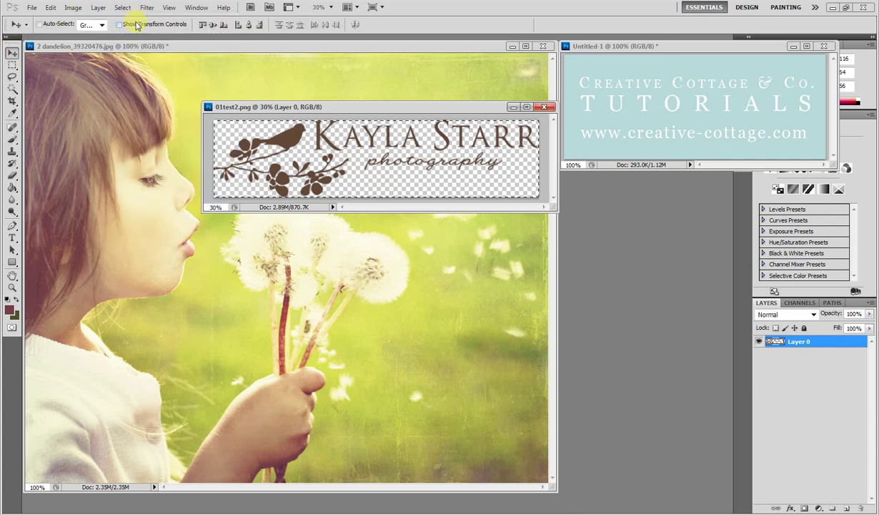
pyautogui.click(50, 7)
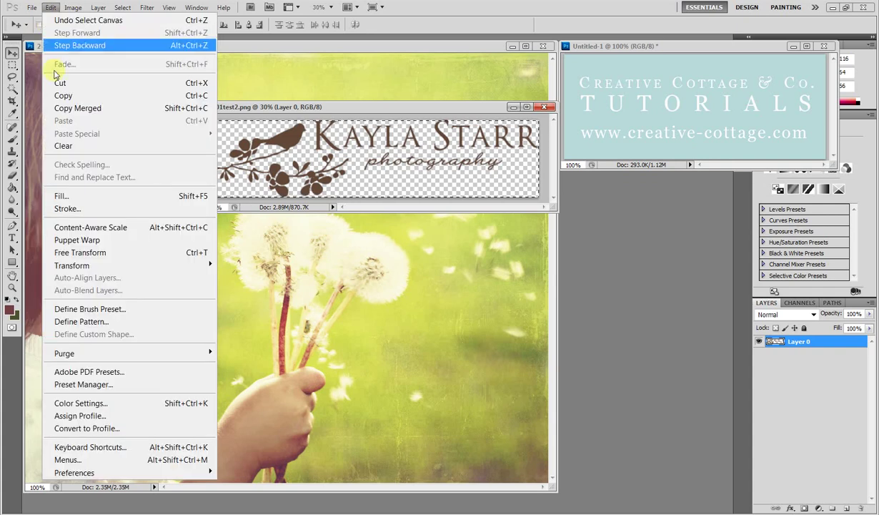
pyautogui.click(123, 309)
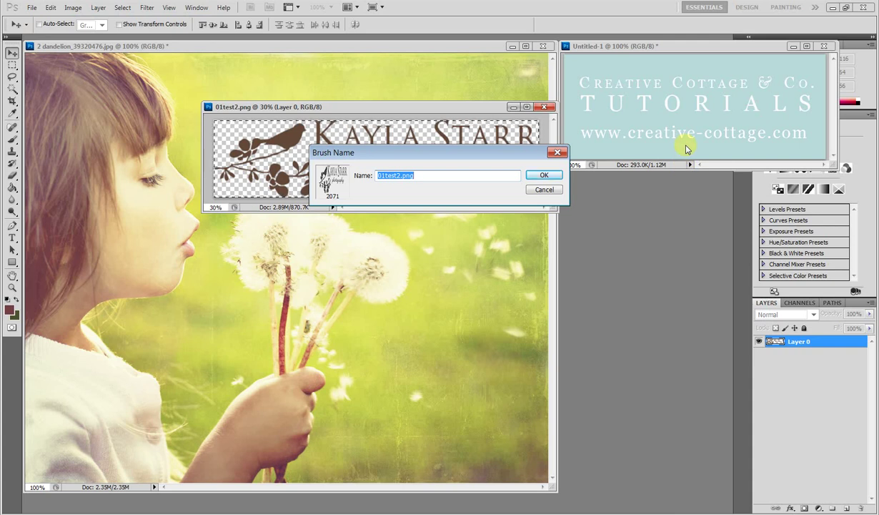
pyautogui.write('Watermark')
pyautogui.click(544, 177)
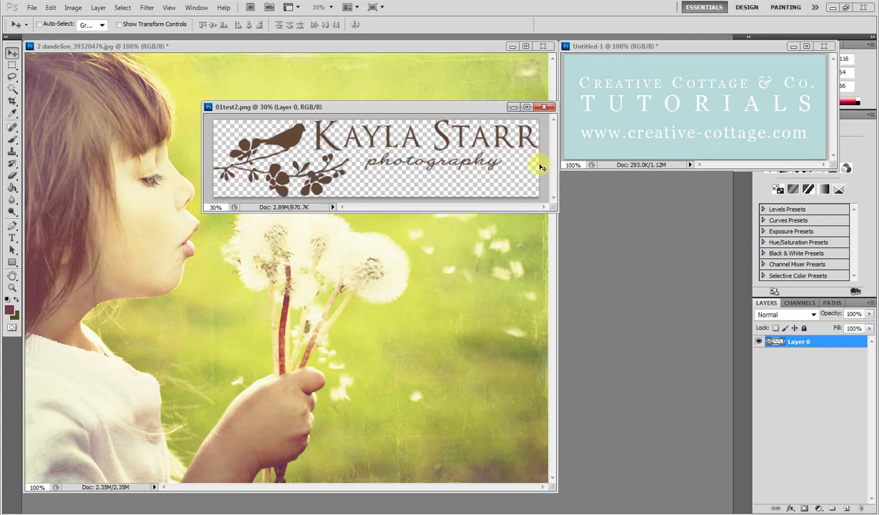
# Minimize the logo window and add an empty Layer 1 above the dandelion photo's Background
pyautogui.click(512, 108)
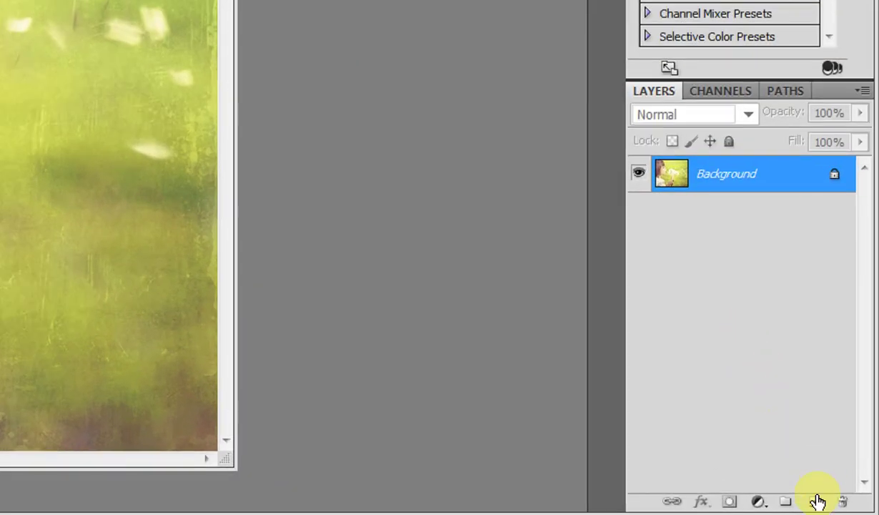
pyautogui.click(816, 501)
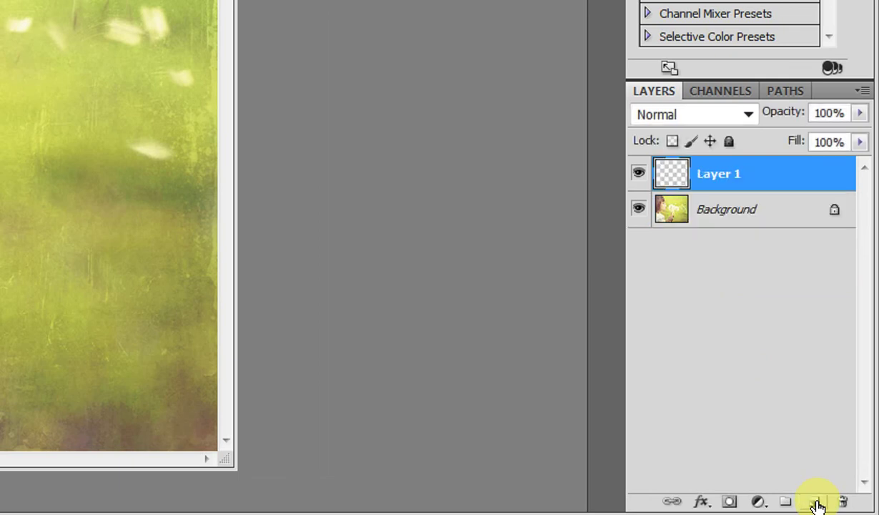
pyautogui.click(744, 175)
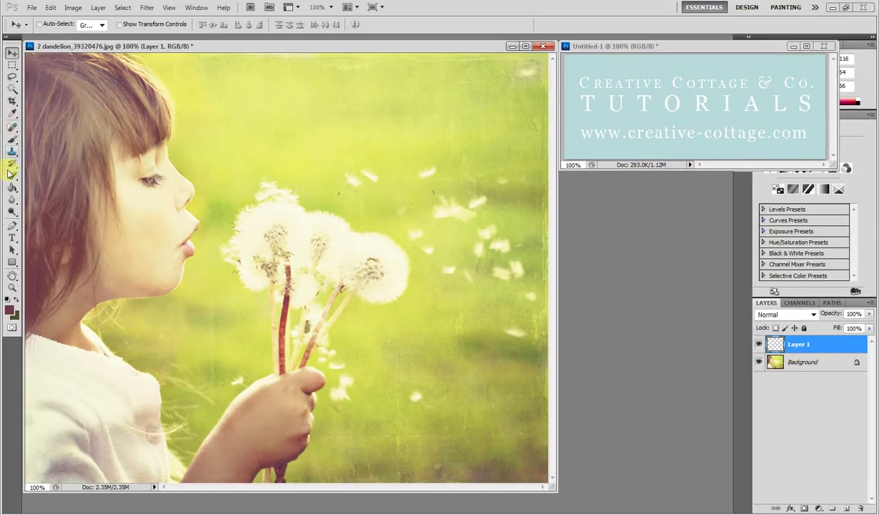
pyautogui.hotkey('alt', 'F9')
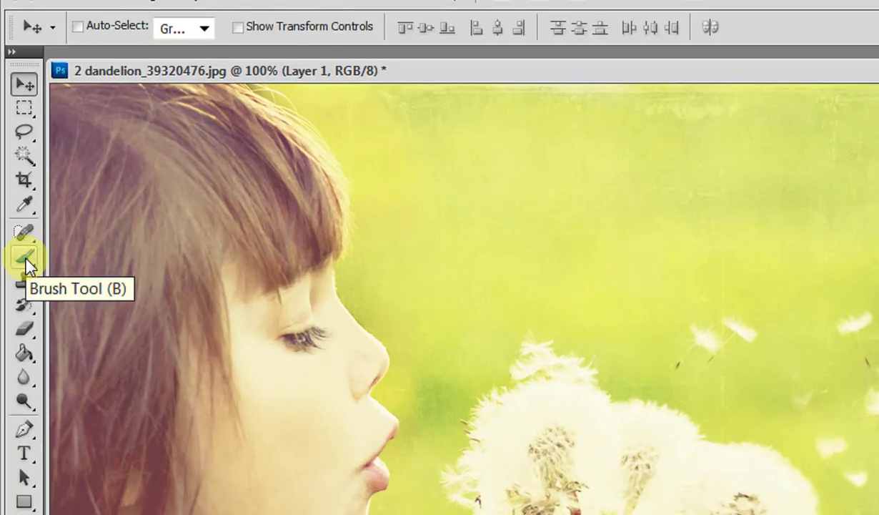
# Choose the Brush tool and load the 2071-pixel Watermark brush preset
pyautogui.click(25, 258)
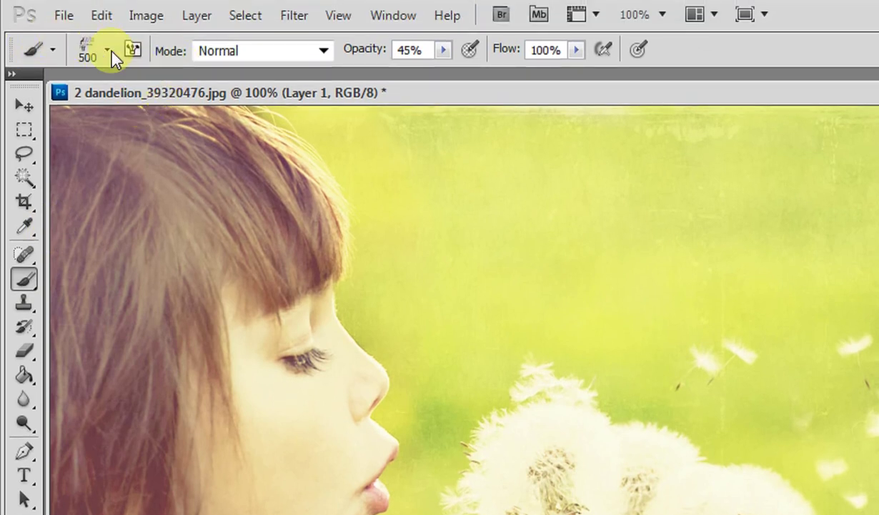
pyautogui.click(106, 52)
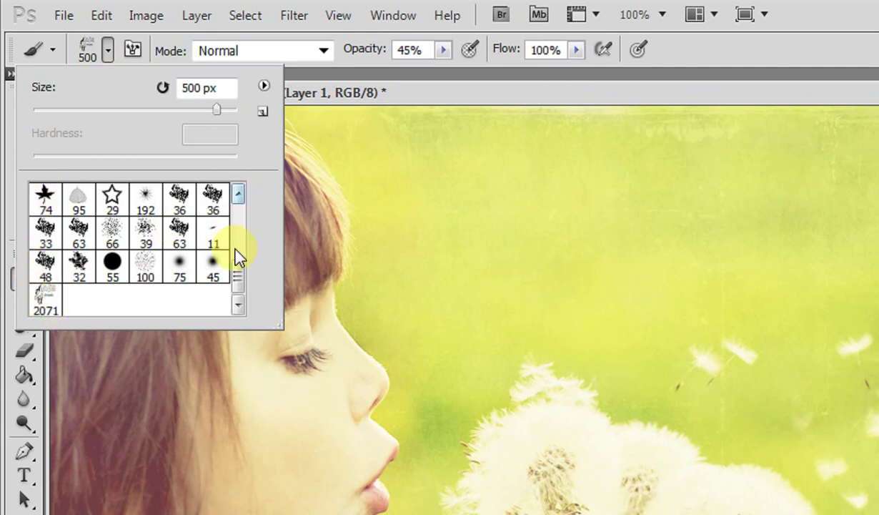
pyautogui.doubleClick(44, 298)
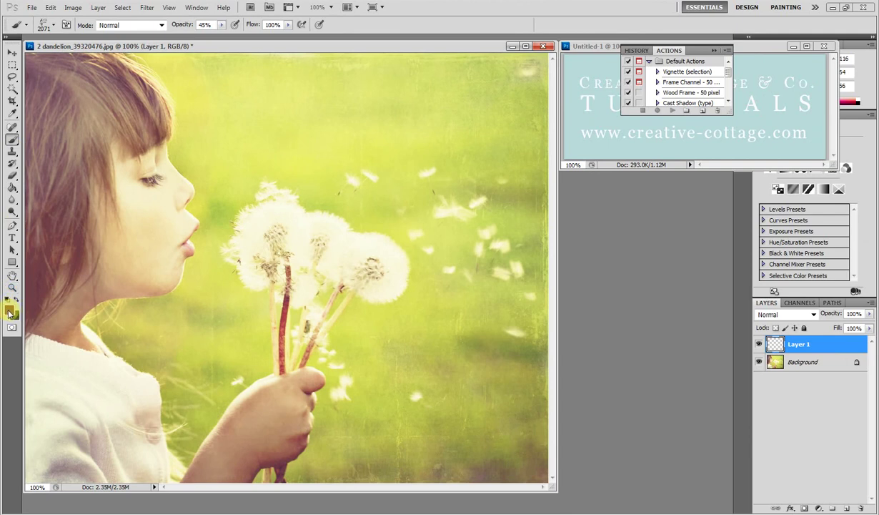
# Set the foreground painting colour to pure black
pyautogui.click(10, 310)
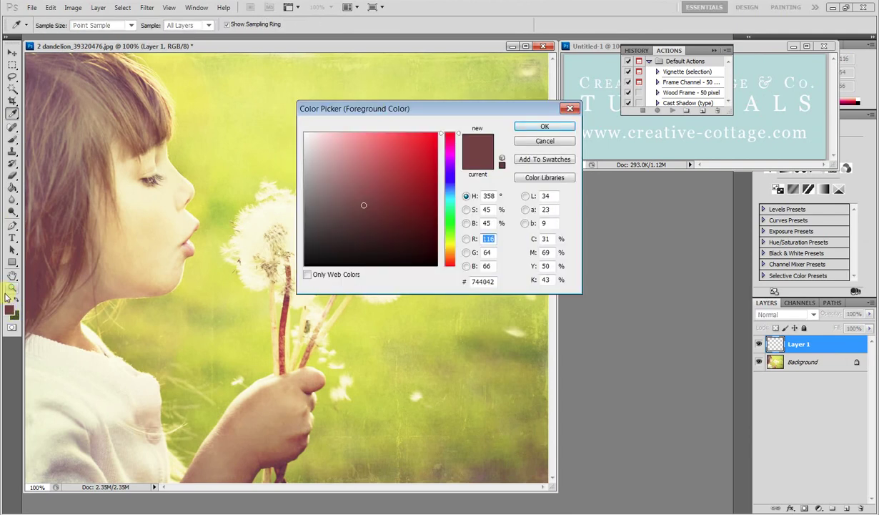
pyautogui.moveTo(361, 245); pyautogui.dragTo(308, 265)
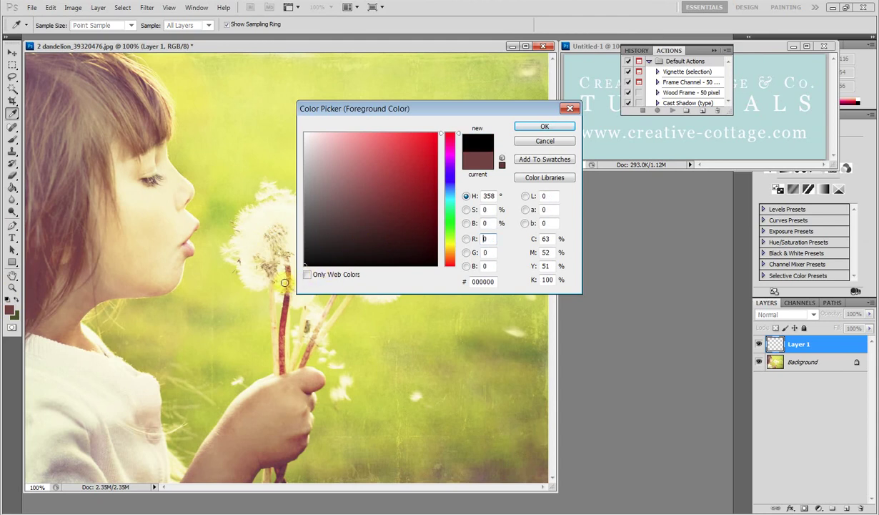
pyautogui.click(547, 127)
pyautogui.press('b')
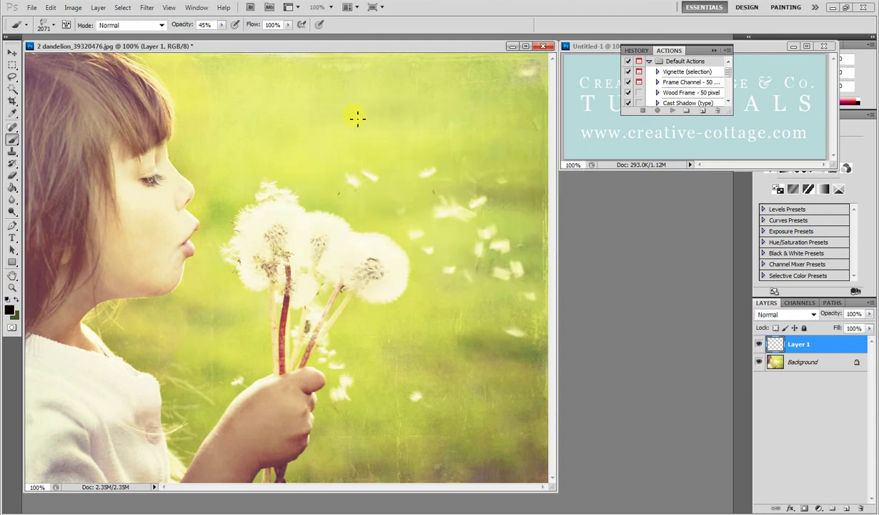
# Undo an oversized test stamp, shrink the brush to 500 px, and stamp faintly above the dandelions
pyautogui.click(377, 127)
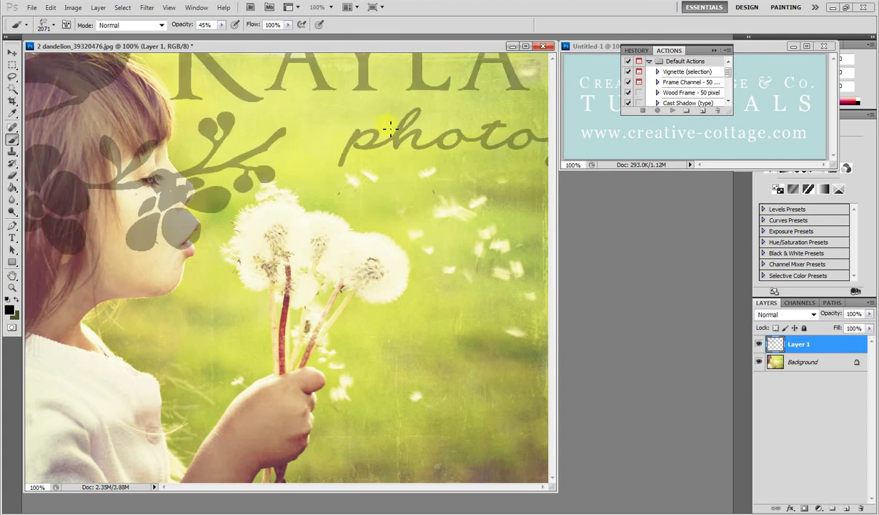
pyautogui.hotkey('ctrl', 'z')
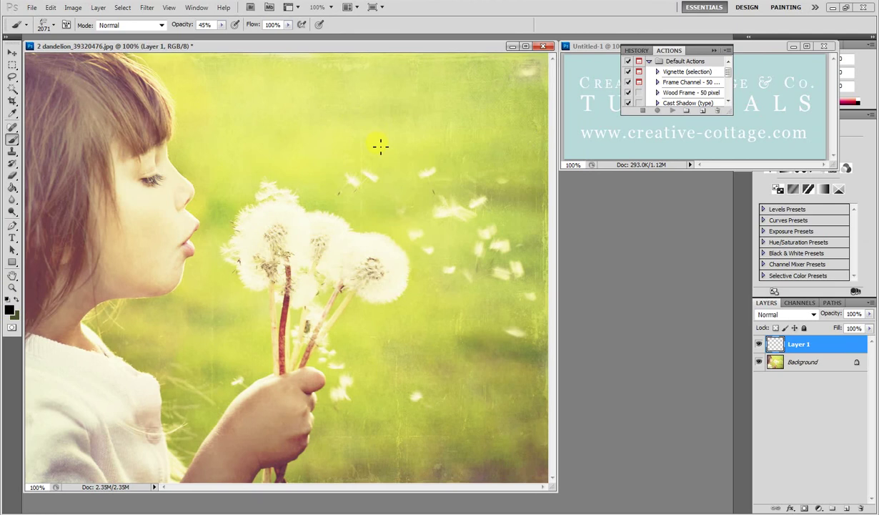
pyautogui.press('[')
pyautogui.press('[')
pyautogui.press('[')
pyautogui.press('[')
pyautogui.press('[')
pyautogui.press('[')
pyautogui.press('[')
pyautogui.press('[')
pyautogui.press('[')
pyautogui.press('[')
pyautogui.press('[')
pyautogui.press('[')
pyautogui.press('[')
pyautogui.click(386, 113)
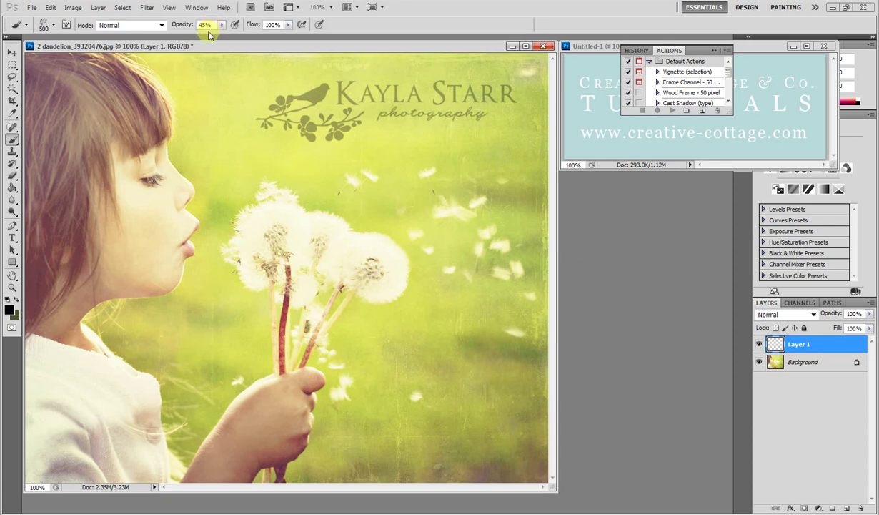
# Raise brush opacity to 100% and stamp a solid black watermark below the faint one
pyautogui.click(221, 26)
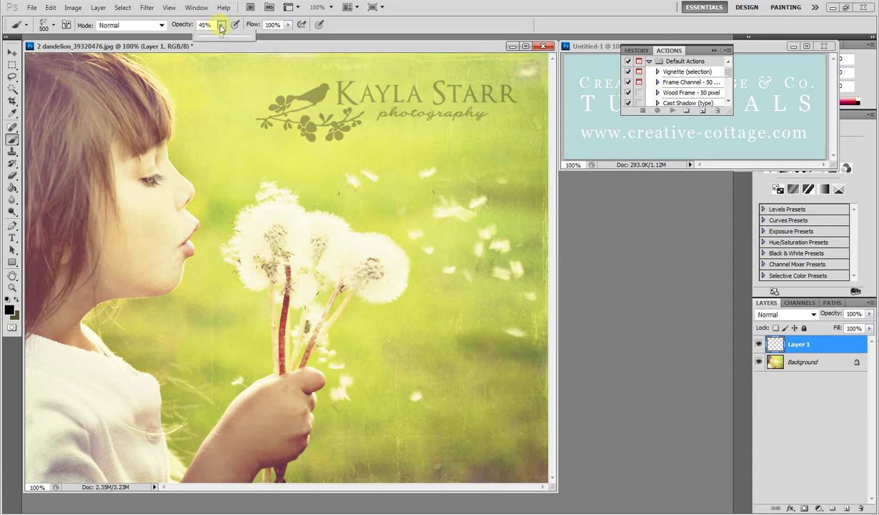
pyautogui.moveTo(219, 30); pyautogui.dragTo(255, 36)
pyautogui.click(271, 151)
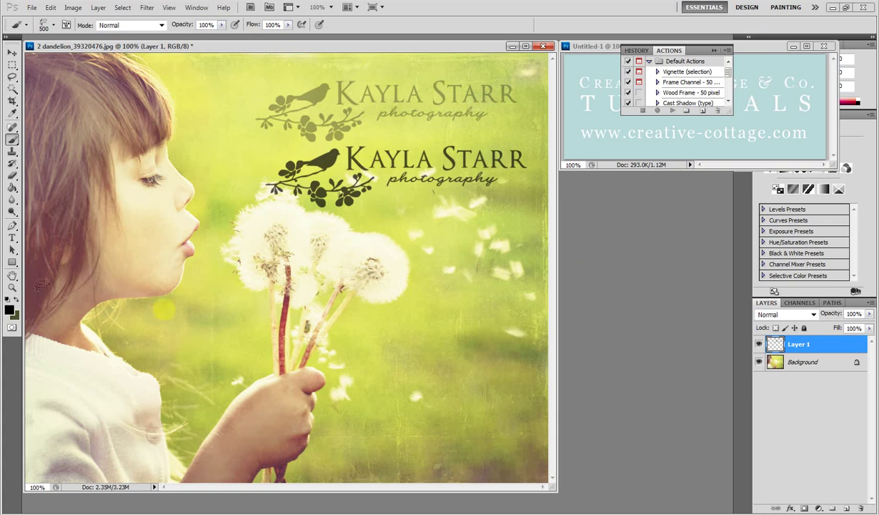
# Sample the dandelion's cream as the foreground colour and stamp a cream watermark below the flowers
pyautogui.click(10, 309)
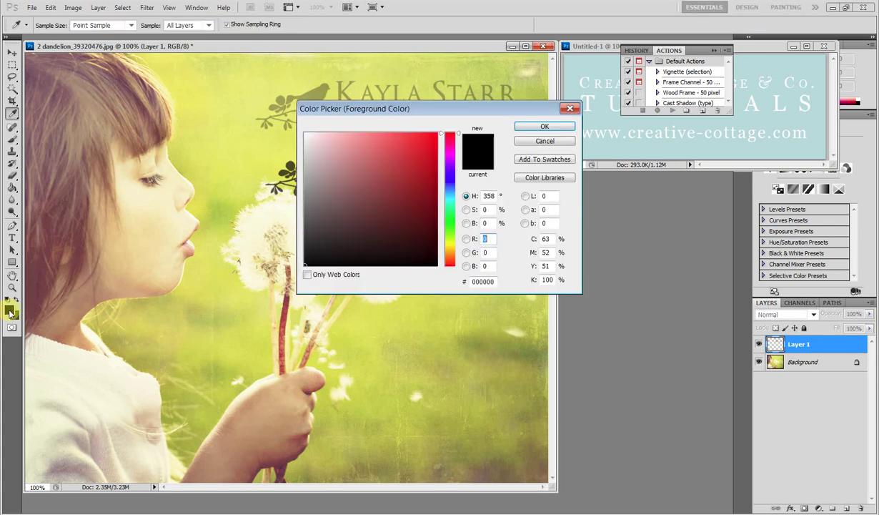
pyautogui.click(273, 211)
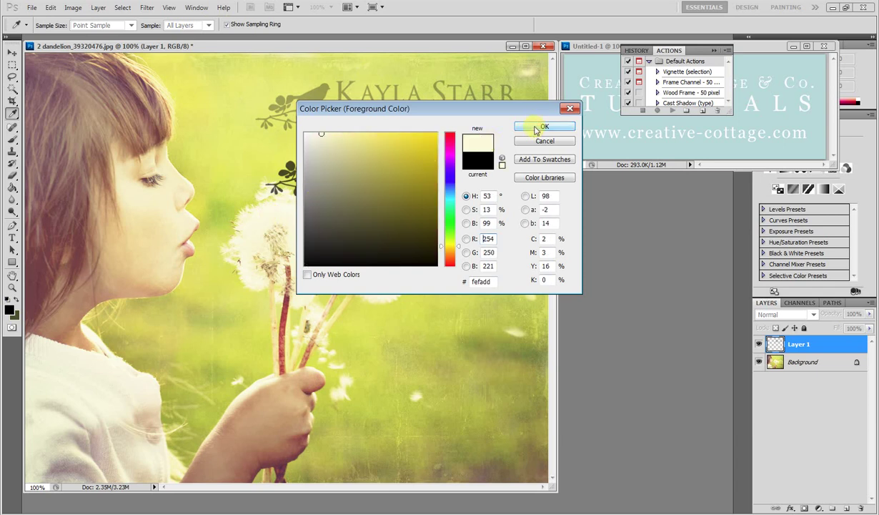
pyautogui.click(537, 128)
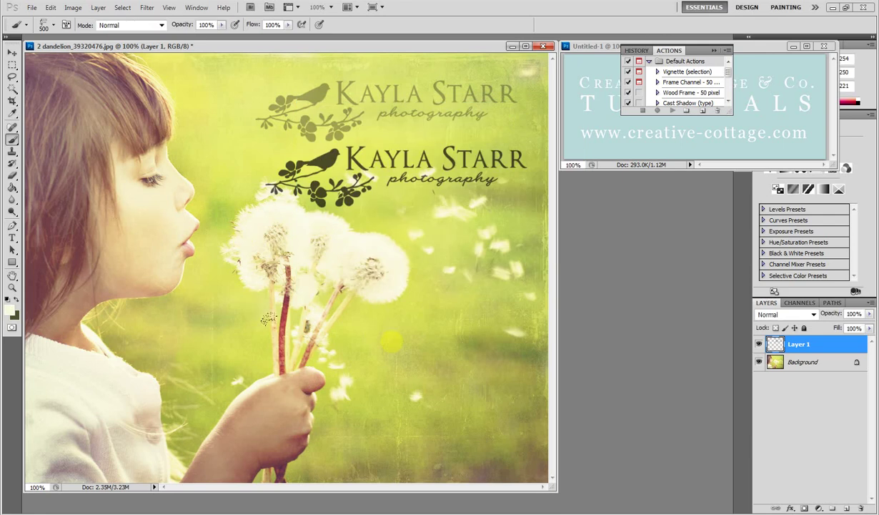
pyautogui.click(391, 342)
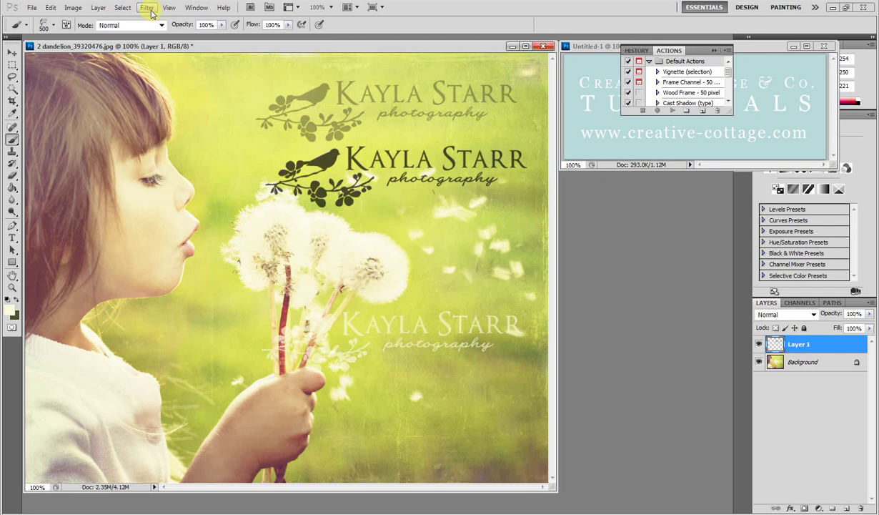
# Apply the basic Sharpen filter once to the watermarks on Layer 1
pyautogui.click(151, 10)
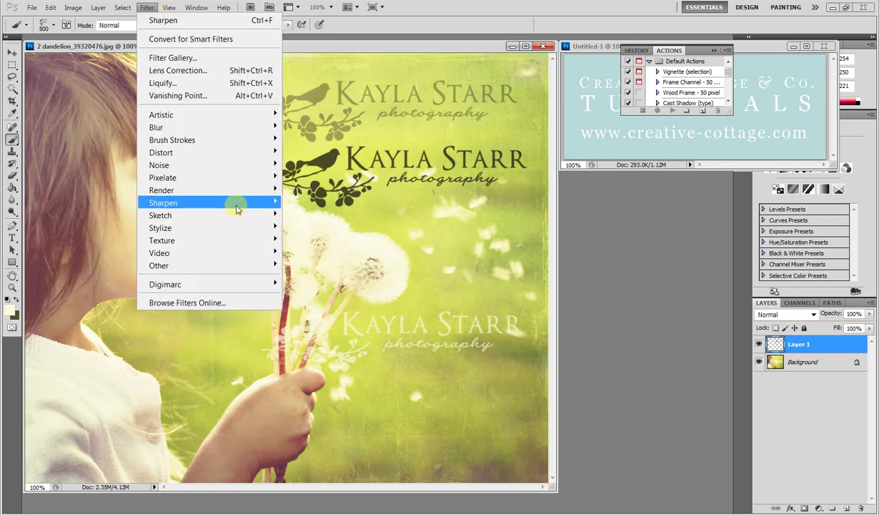
pyautogui.moveTo(238, 208)
pyautogui.click(308, 201)
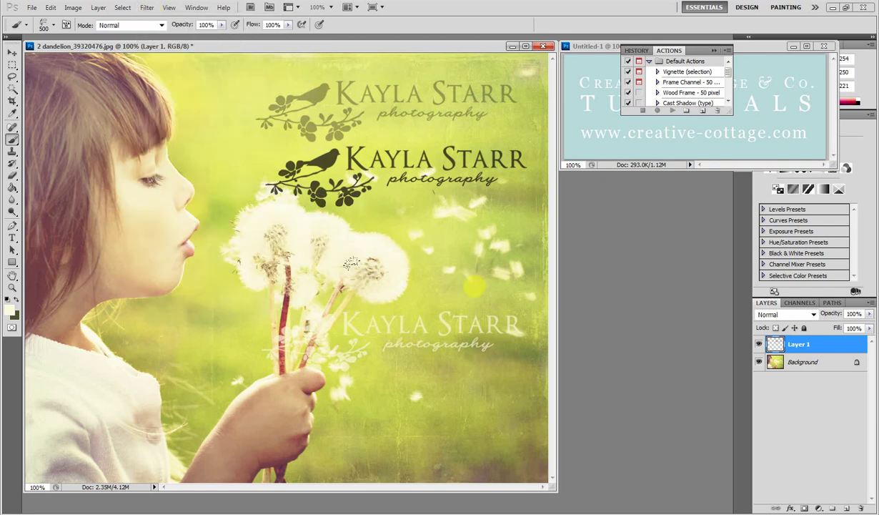